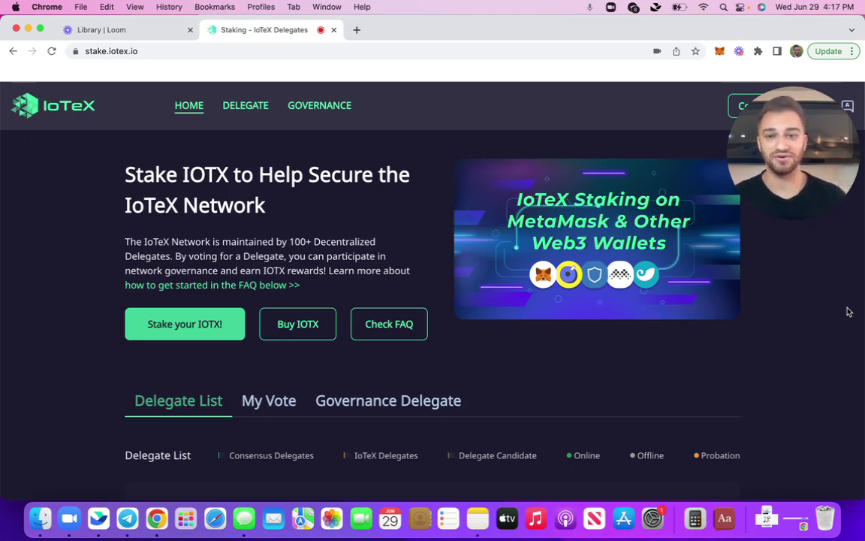
Step: Jump down to the staking FAQ and expand the 'What is staking?' answer
{"action": "left_click", "coordinate": [401, 334]}
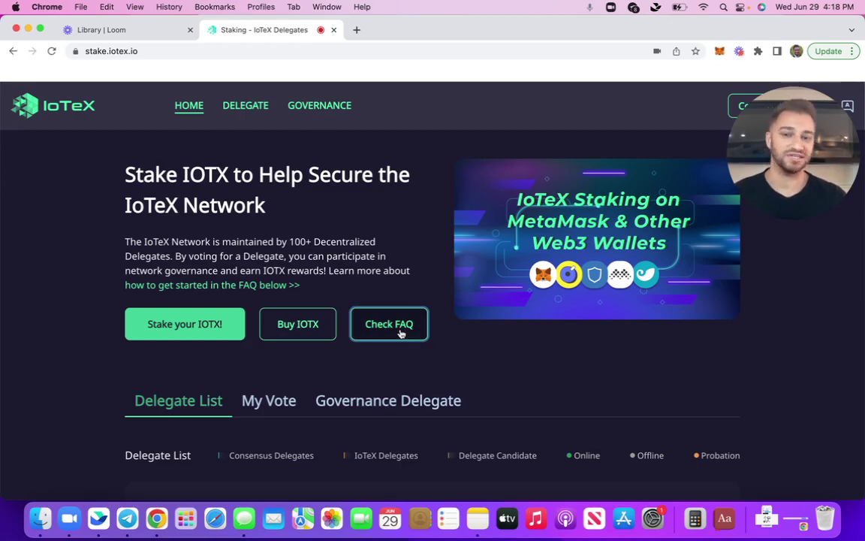
{"action": "left_click", "coordinate": [401, 333]}
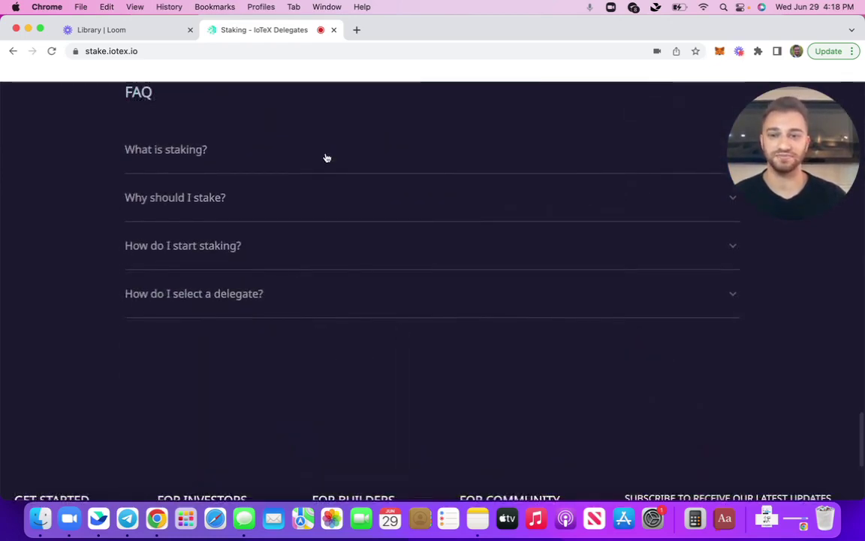
{"action": "left_click", "coordinate": [324, 158]}
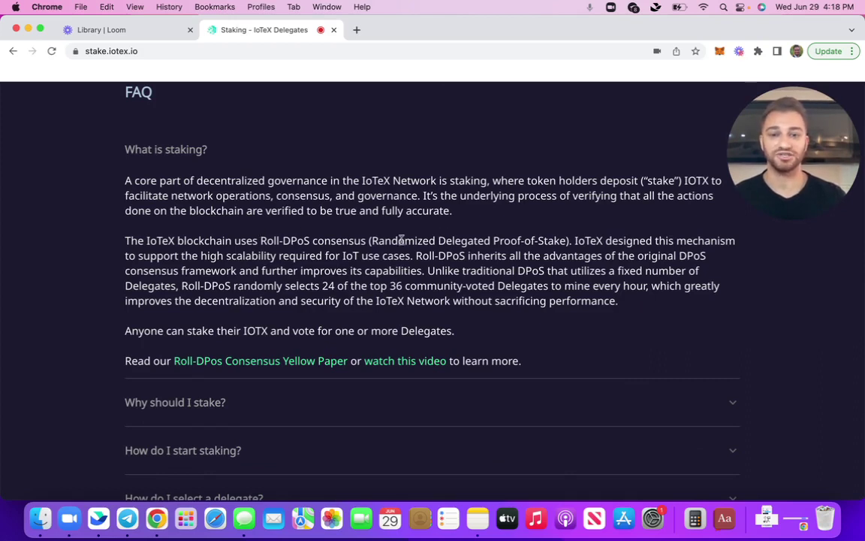
Step: Highlight the Randomized Delegated Proof-of-Stake, 36 Delegates, 24, and decentralization and security phrases
{"action": "left_click_drag", "start_coordinate": [371, 240], "coordinate": [565, 239]}
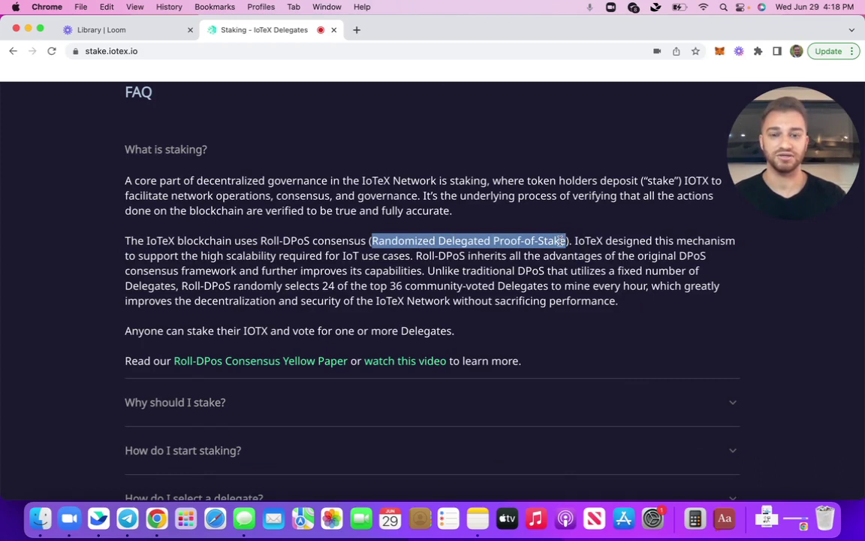
{"action": "left_click", "coordinate": [560, 240]}
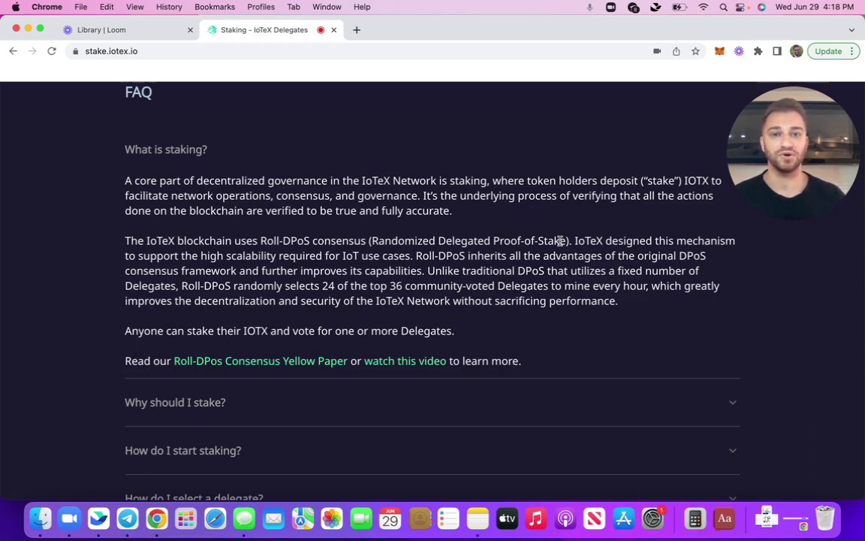
{"action": "left_click_drag", "start_coordinate": [388, 286], "coordinate": [552, 288]}
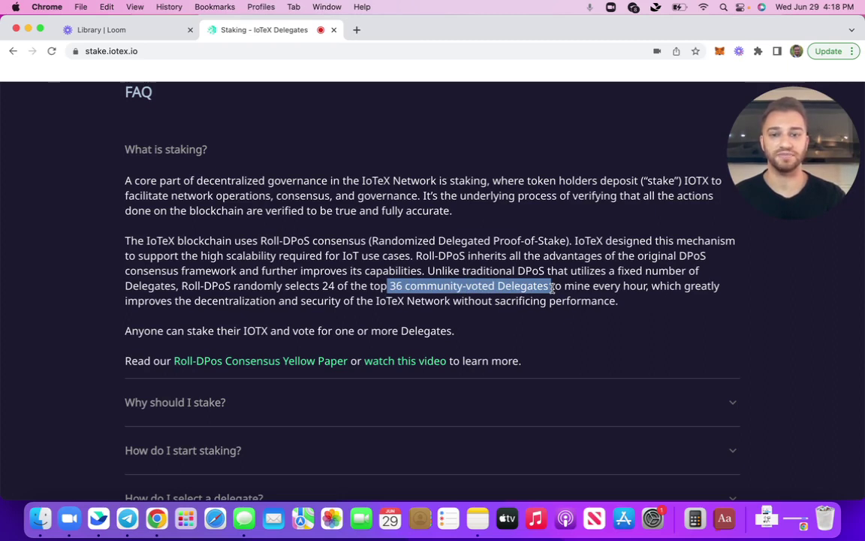
{"action": "left_click", "coordinate": [553, 288]}
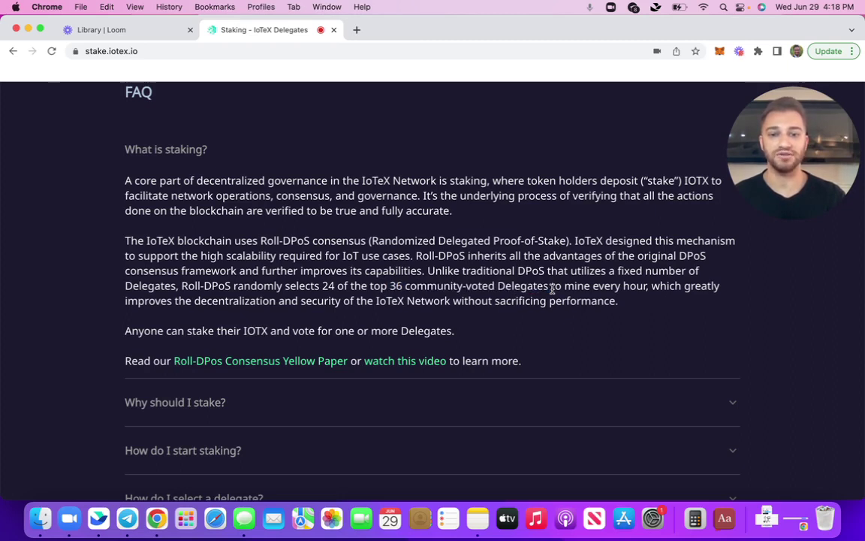
{"action": "left_click_drag", "start_coordinate": [319, 286], "coordinate": [336, 286]}
{"action": "left_click", "coordinate": [336, 286]}
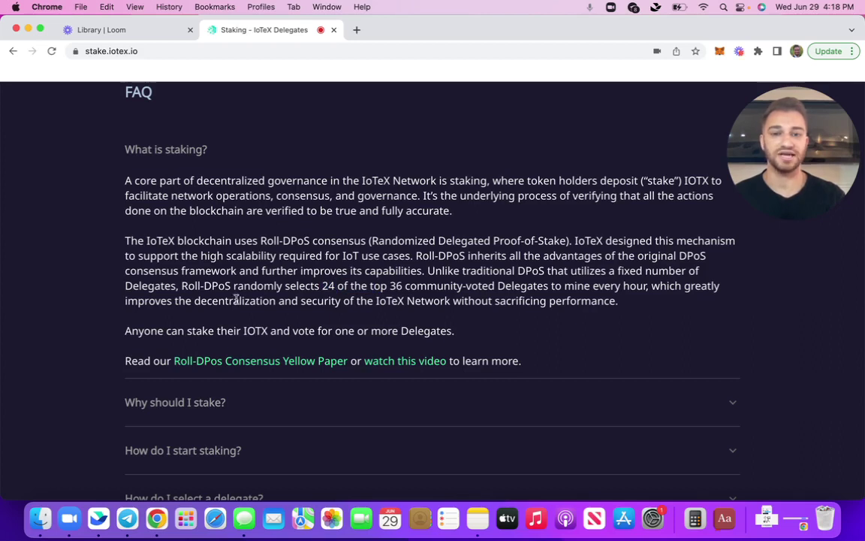
{"action": "left_click_drag", "start_coordinate": [218, 299], "coordinate": [341, 301]}
{"action": "left_click", "coordinate": [341, 302]}
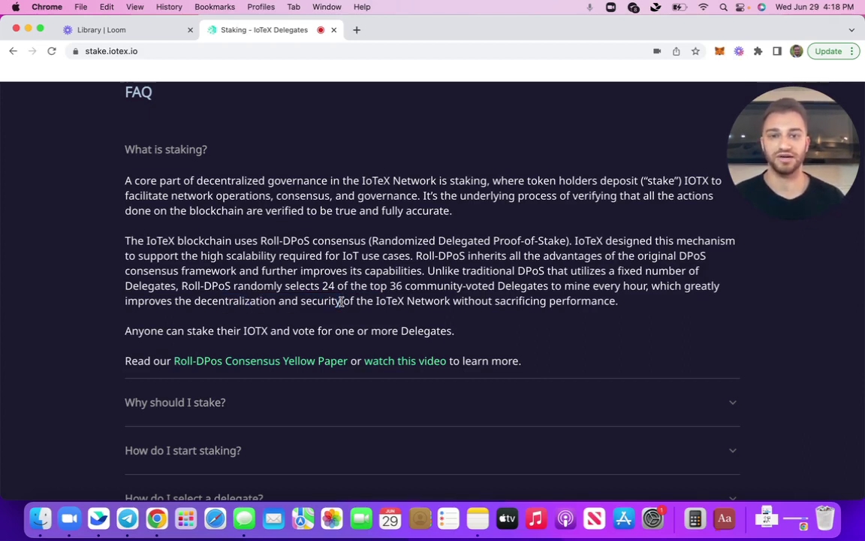
Step: Collapse the FAQ answer, return to the top, and choose 'Stake your IOTX!'
{"action": "scroll", "coordinate": [342, 301], "scroll_direction": "up", "scroll_amount": 1}
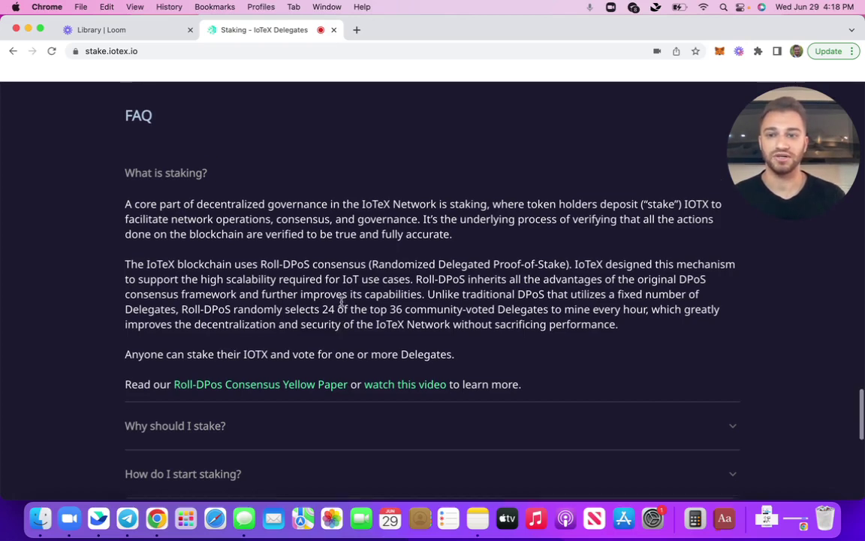
{"action": "left_click", "coordinate": [390, 167]}
{"action": "scroll", "coordinate": [401, 198], "scroll_direction": "up", "scroll_amount": 5}
{"action": "scroll", "coordinate": [401, 198], "scroll_direction": "up", "scroll_amount": 15}
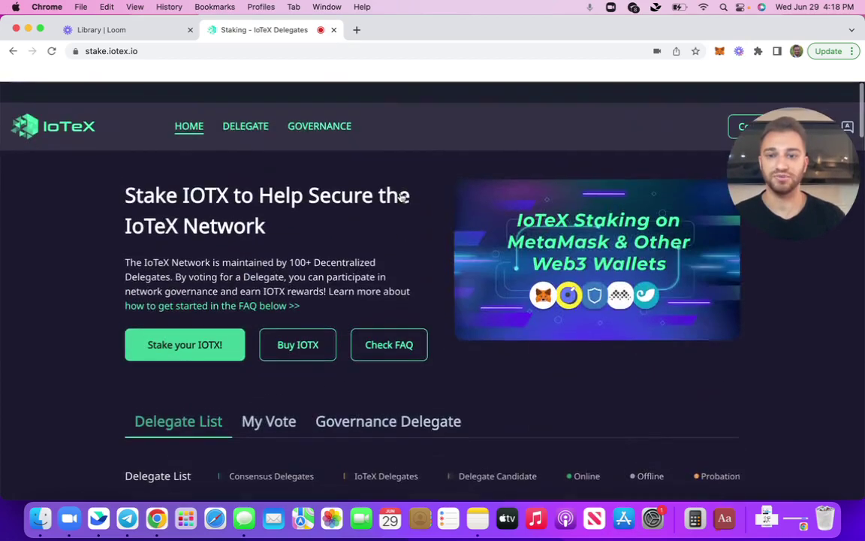
{"action": "left_click", "coordinate": [219, 329]}
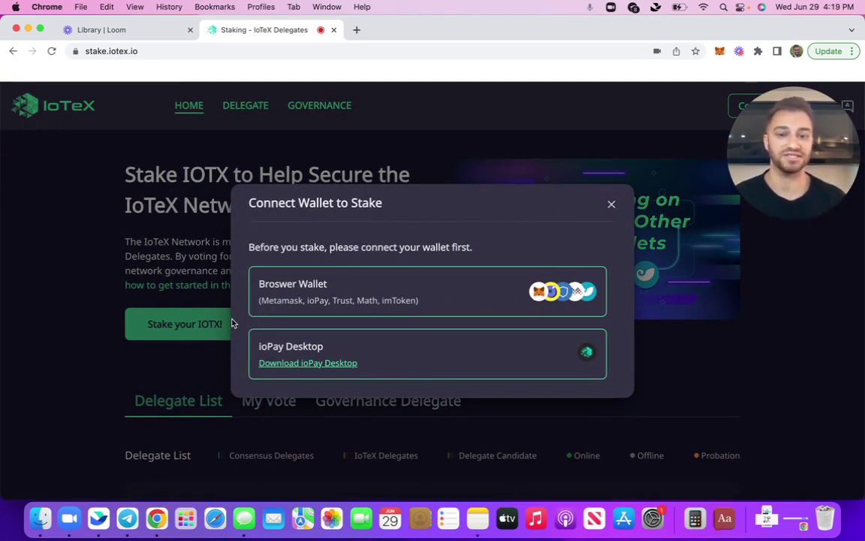
Step: Choose Browser Wallet and unlock MetaMask with the wallet password, correcting a typo
{"action": "left_click", "coordinate": [251, 283]}
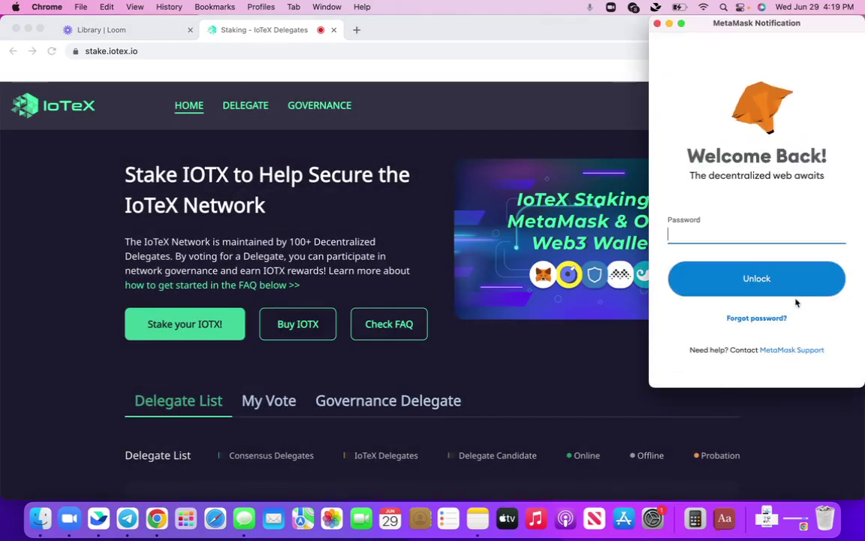
{"action": "type", "text": "•••••••"}
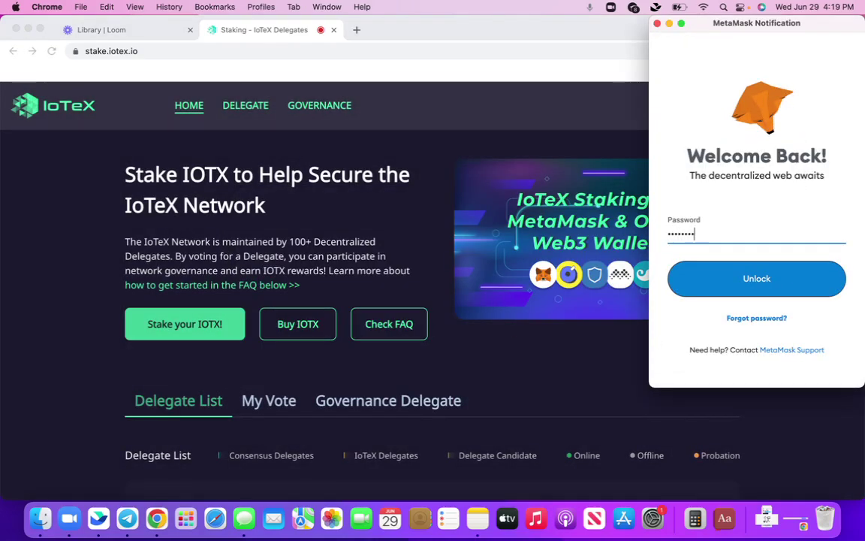
{"action": "key", "text": "BackSpace"}
{"action": "key", "text": "BackSpace"}
{"action": "key", "text": "BackSpace"}
{"action": "key", "text": "BackSpace"}
{"action": "key", "text": "BackSpace"}
{"action": "key", "text": "BackSpace"}
{"action": "key", "text": "BackSpace"}
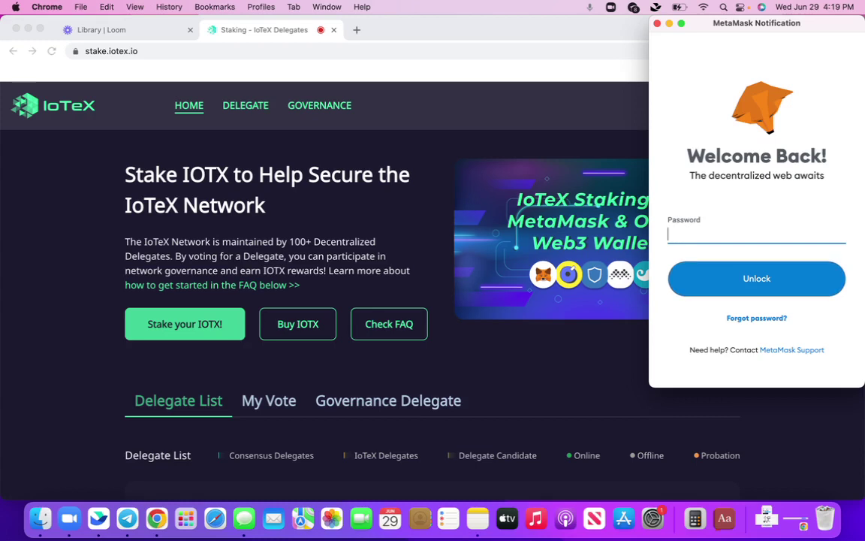
{"action": "type", "text": "••••••••••"}
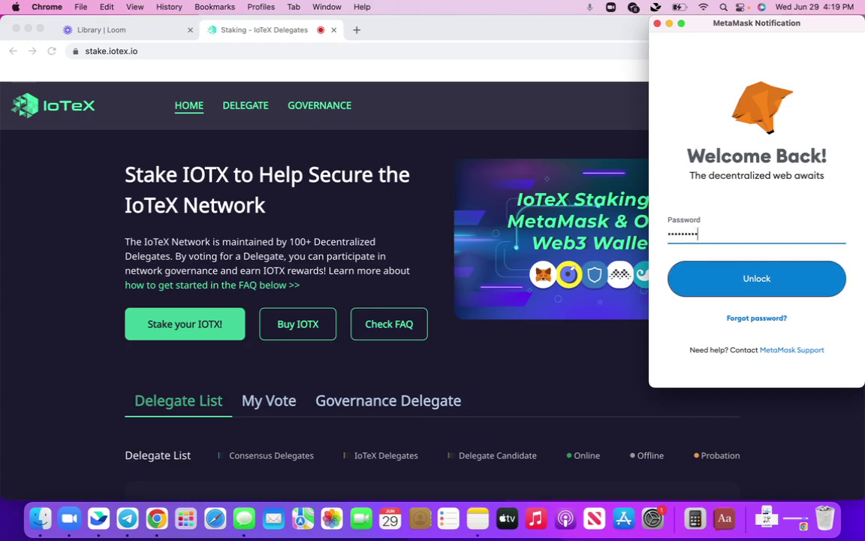
{"action": "key", "text": "Return"}
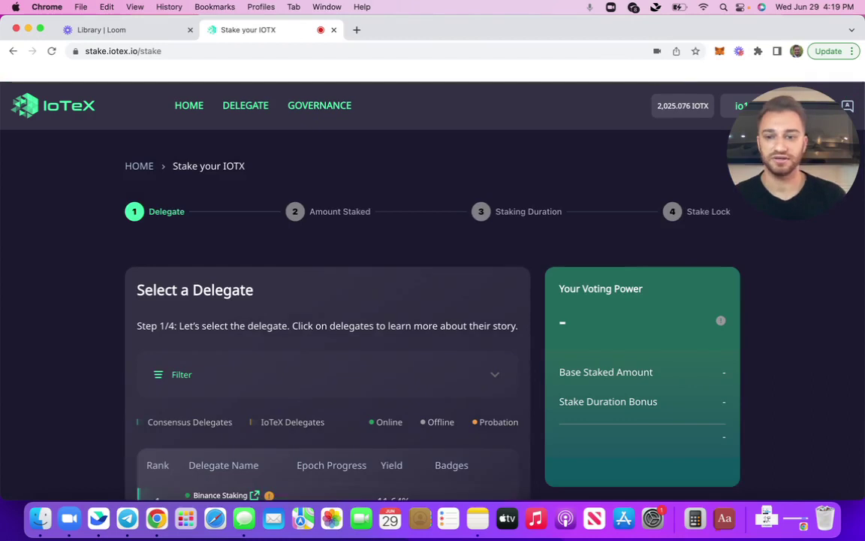
{"action": "scroll", "coordinate": [555, 375], "scroll_direction": "down", "scroll_amount": 1}
{"action": "scroll", "coordinate": [556, 375], "scroll_direction": "down", "scroll_amount": 1}
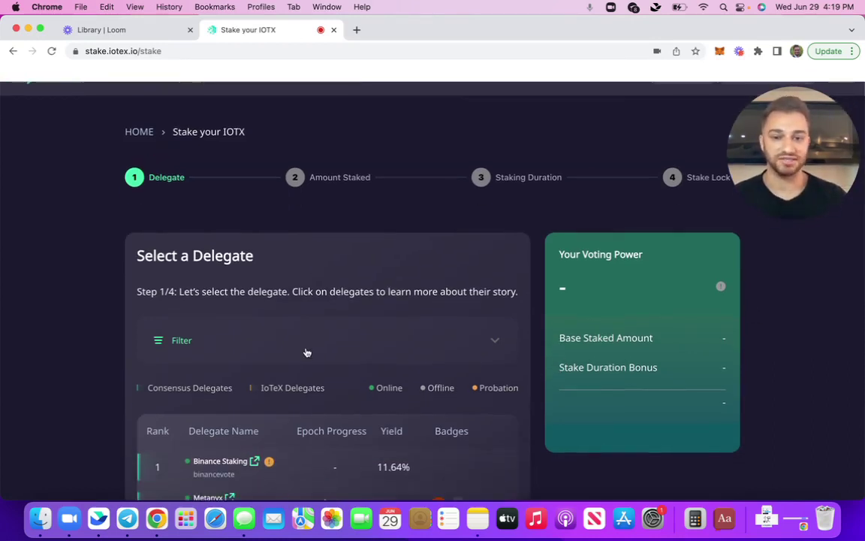
{"action": "scroll", "coordinate": [306, 352], "scroll_direction": "down", "scroll_amount": 1}
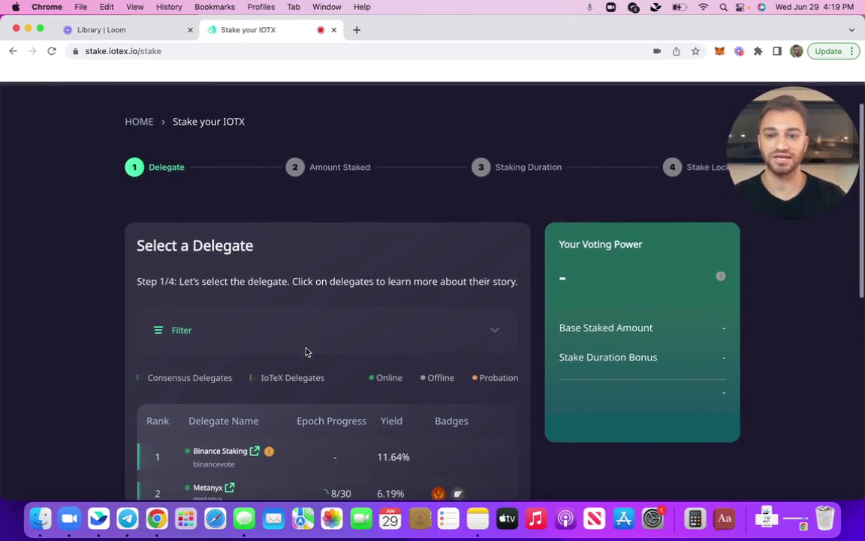
{"action": "scroll", "coordinate": [306, 351], "scroll_direction": "down", "scroll_amount": 5}
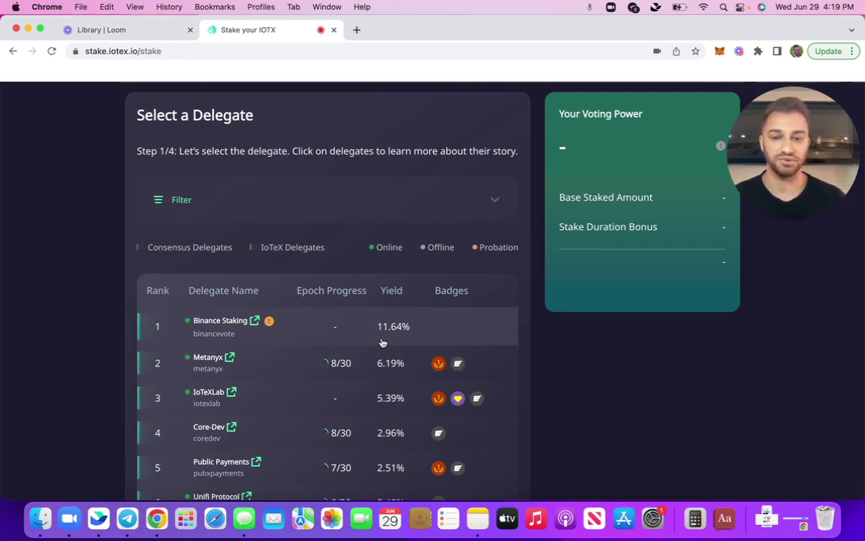
{"action": "left_click", "coordinate": [231, 395]}
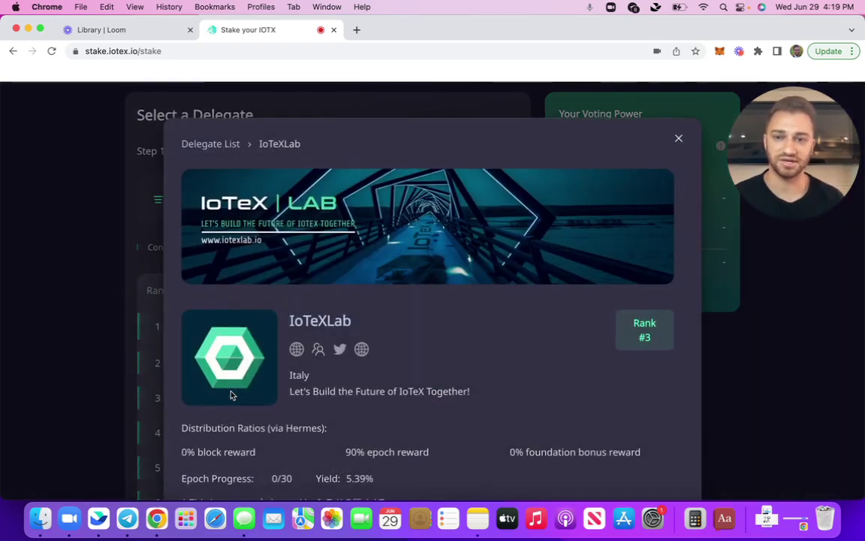
{"action": "scroll", "coordinate": [386, 421], "scroll_direction": "down", "scroll_amount": 3}
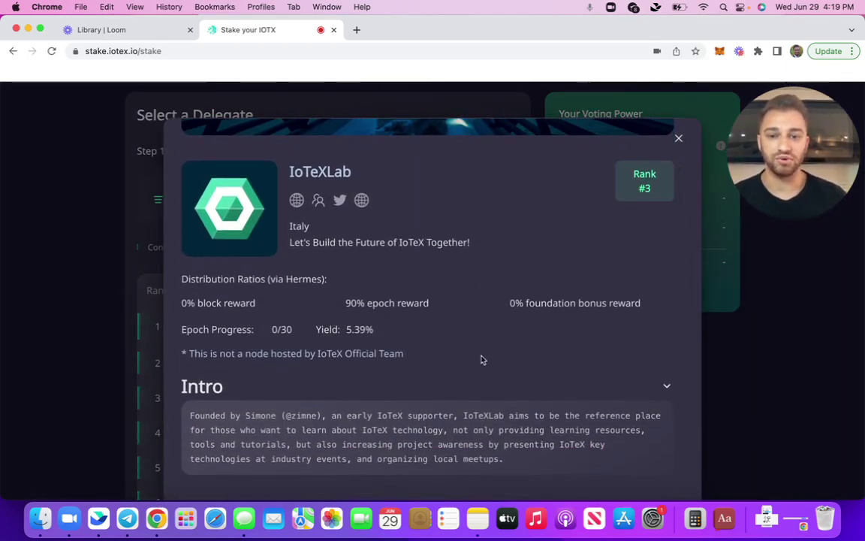
{"action": "scroll", "coordinate": [324, 353], "scroll_direction": "down", "scroll_amount": 4}
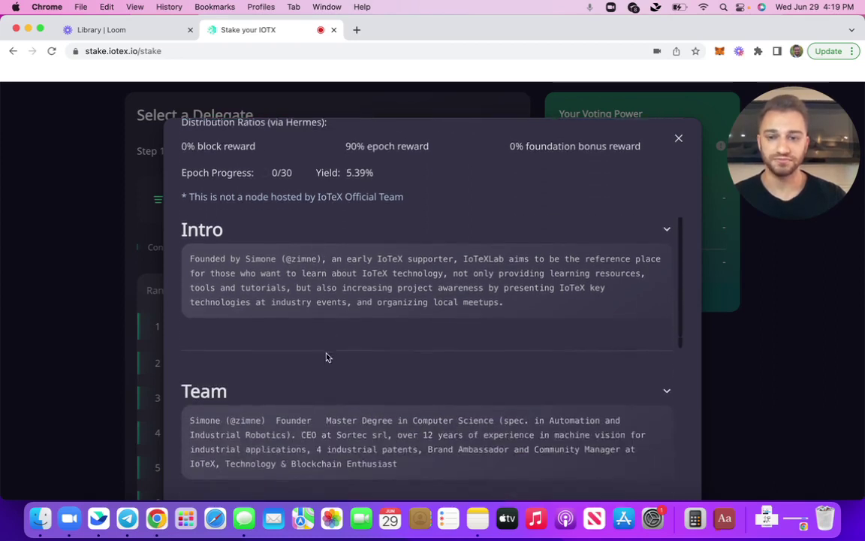
{"action": "scroll", "coordinate": [327, 357], "scroll_direction": "down", "scroll_amount": 3}
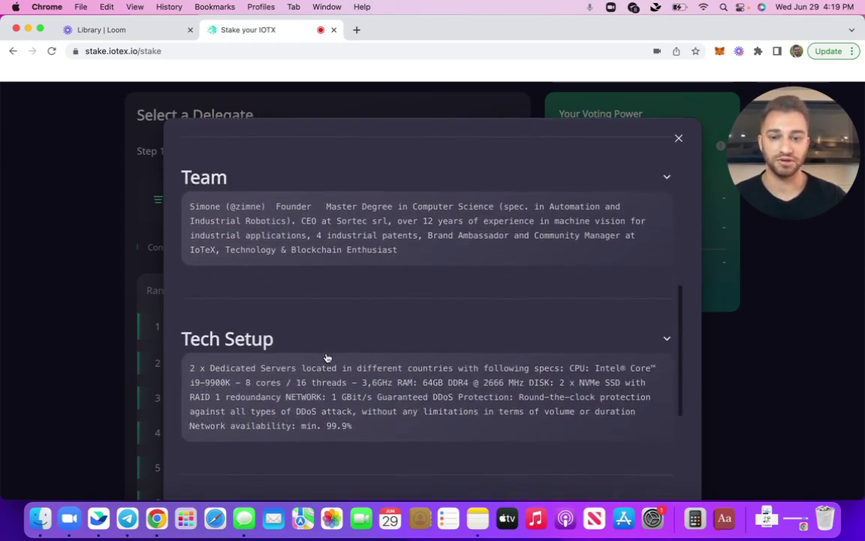
{"action": "scroll", "coordinate": [327, 357], "scroll_direction": "down", "scroll_amount": 3}
{"action": "scroll", "coordinate": [327, 358], "scroll_direction": "down", "scroll_amount": 2}
{"action": "scroll", "coordinate": [434, 351], "scroll_direction": "down", "scroll_amount": 3}
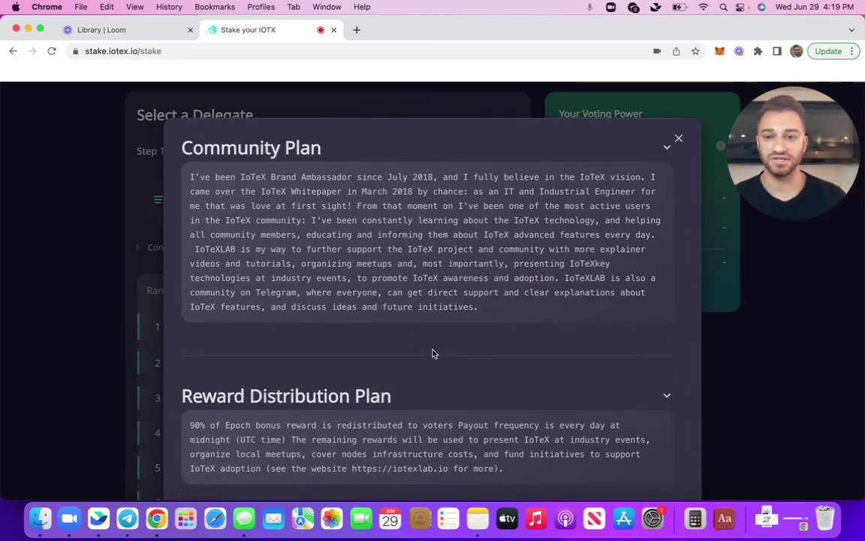
{"action": "scroll", "coordinate": [433, 353], "scroll_direction": "up", "scroll_amount": 5}
{"action": "left_click", "coordinate": [677, 139]}
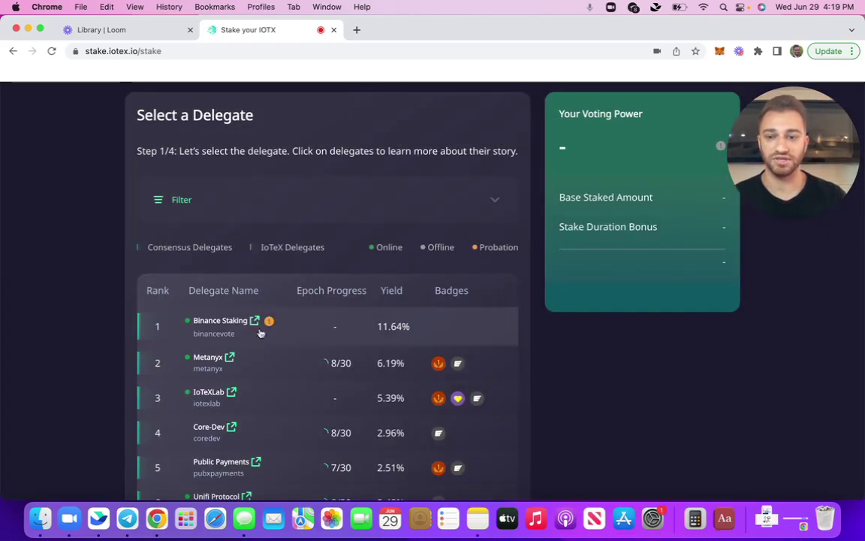
Step: Select the IoTeXLab row in the delegate table
{"action": "left_click", "coordinate": [277, 400]}
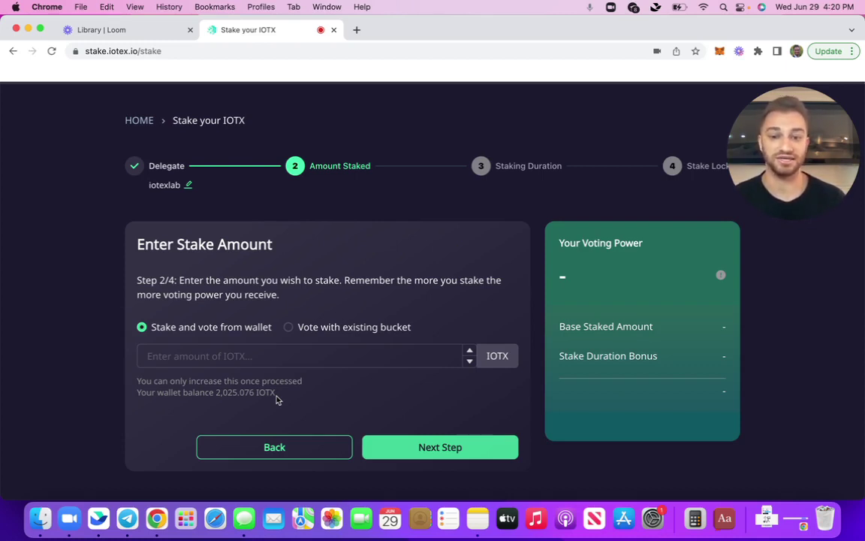
Step: Enter 100 IOTX as the stake amount and confirm it shows 100 Votes
{"action": "left_click", "coordinate": [277, 349]}
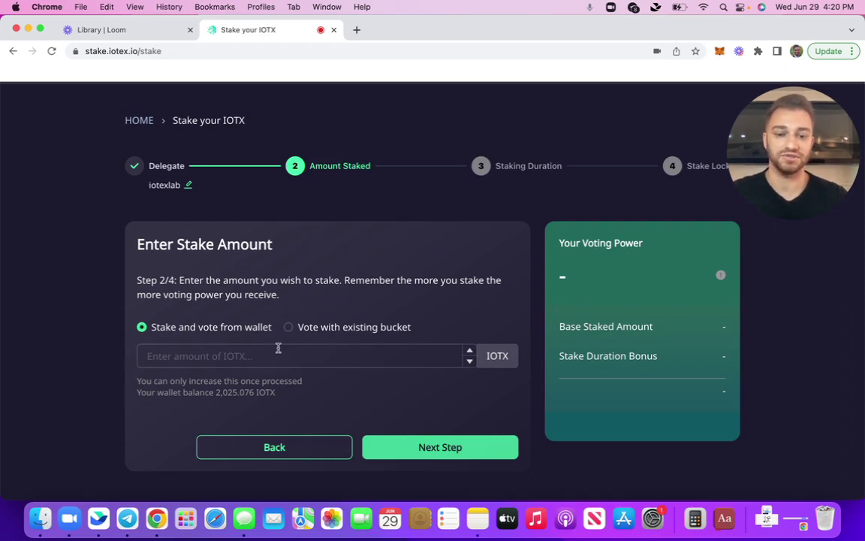
{"action": "type", "text": "100"}
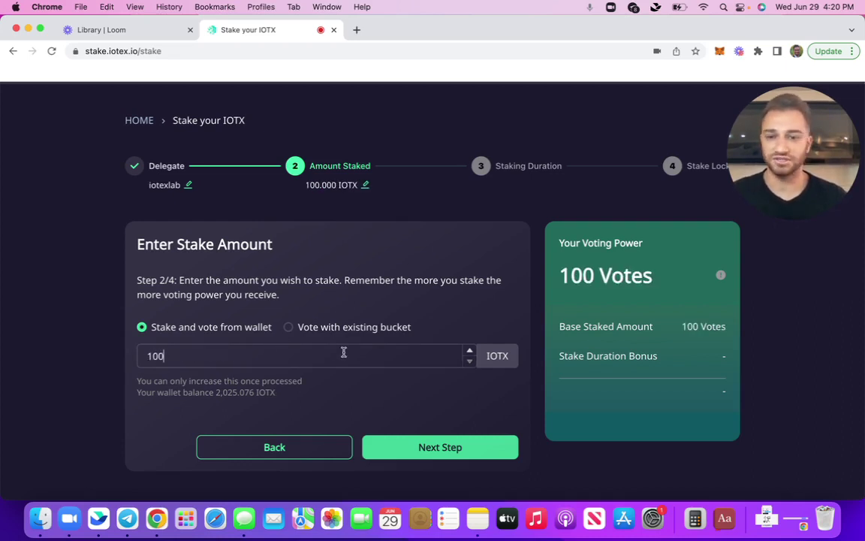
{"action": "left_click", "coordinate": [440, 449]}
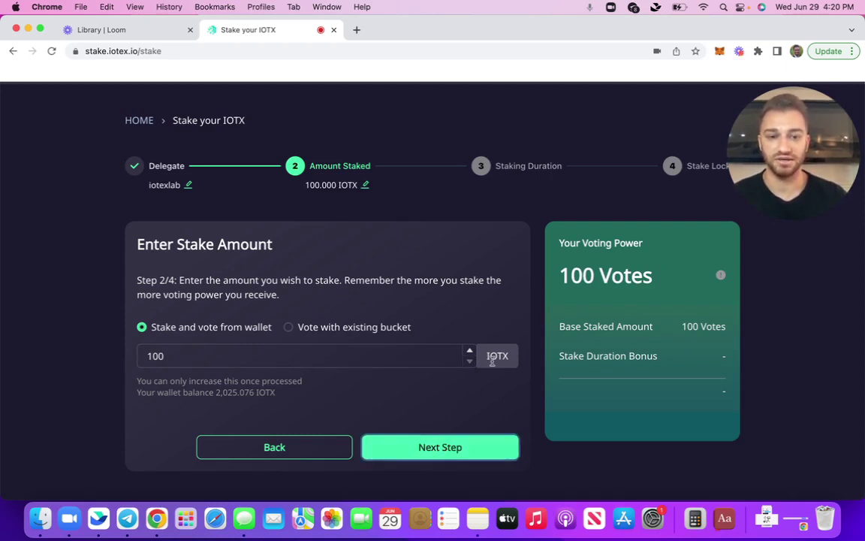
{"action": "left_click_drag", "start_coordinate": [673, 284], "coordinate": [498, 248]}
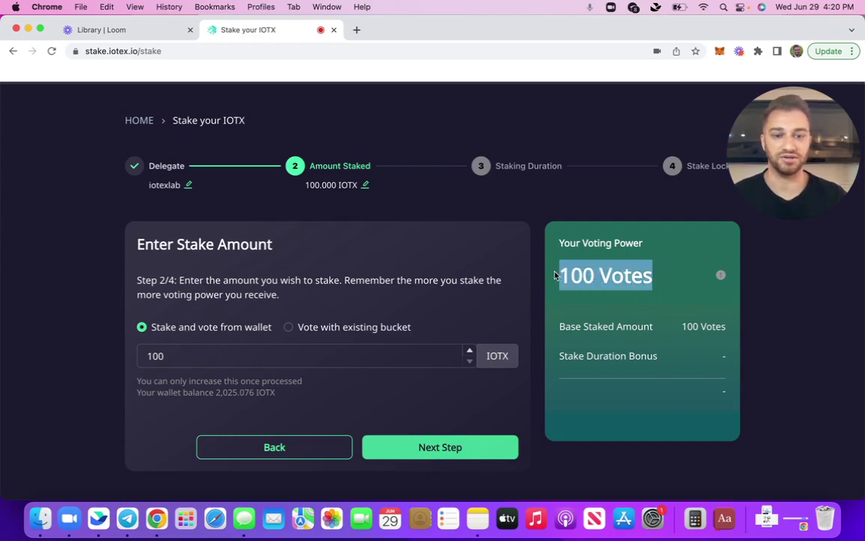
{"action": "left_click", "coordinate": [464, 448]}
Step: On the duration step, enter 10 days and check the Stake Duration Bonus
{"action": "left_click", "coordinate": [465, 448]}
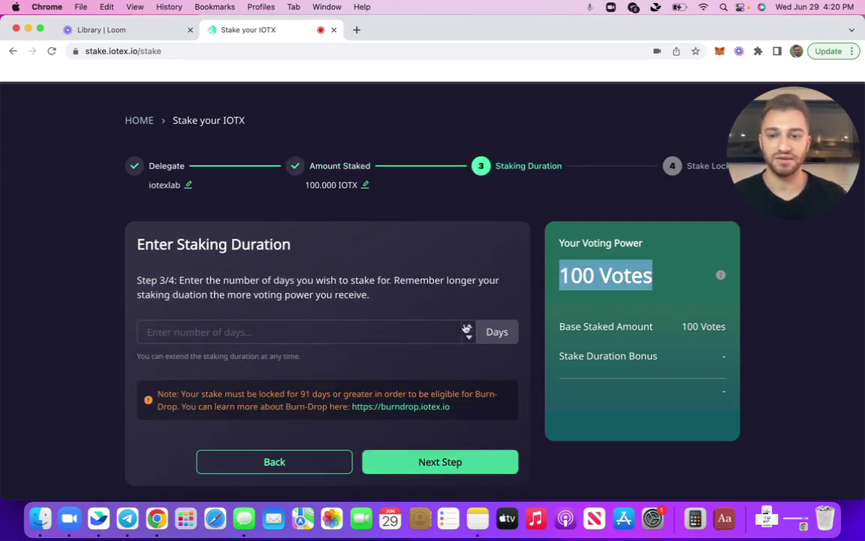
{"action": "scroll", "coordinate": [463, 321], "scroll_direction": "down", "scroll_amount": 1}
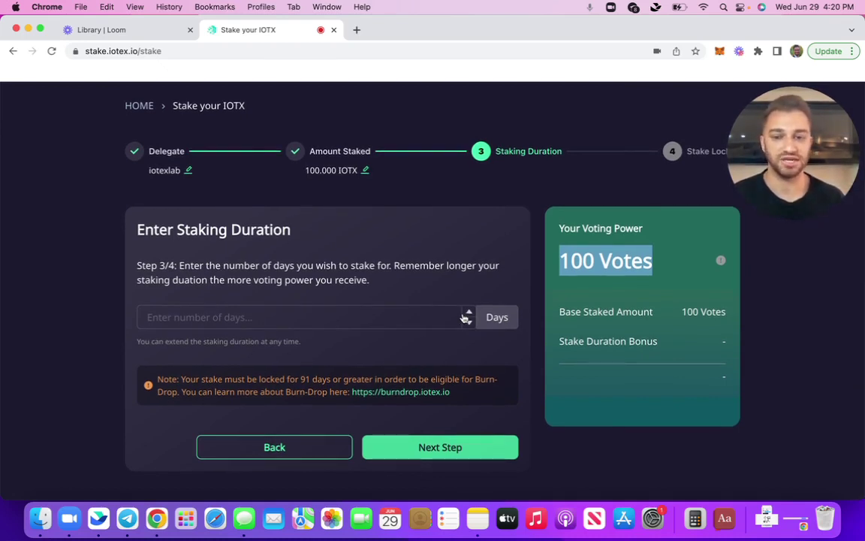
{"action": "left_click", "coordinate": [230, 311]}
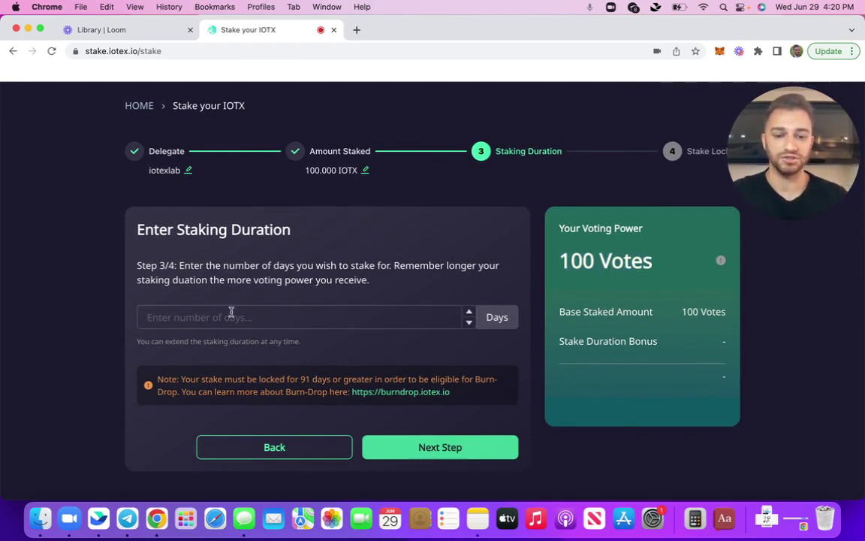
{"action": "type", "text": "10"}
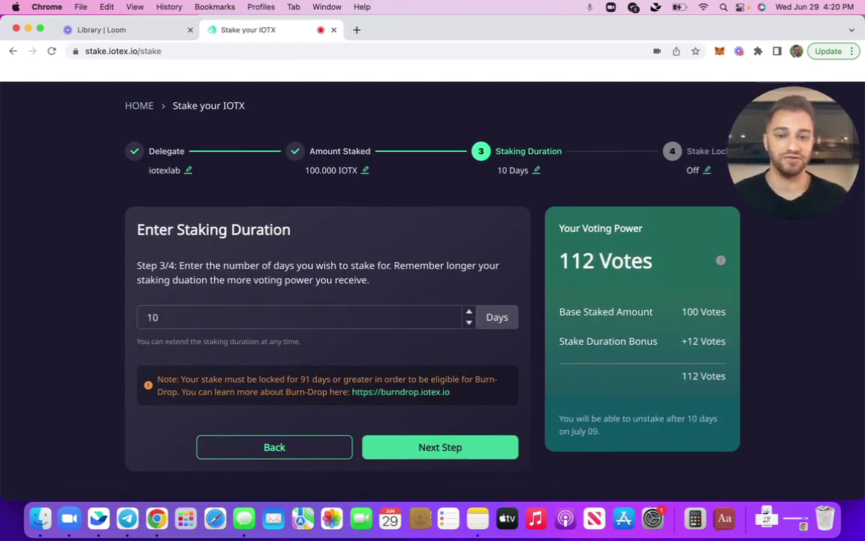
{"action": "left_click_drag", "start_coordinate": [559, 341], "coordinate": [660, 344]}
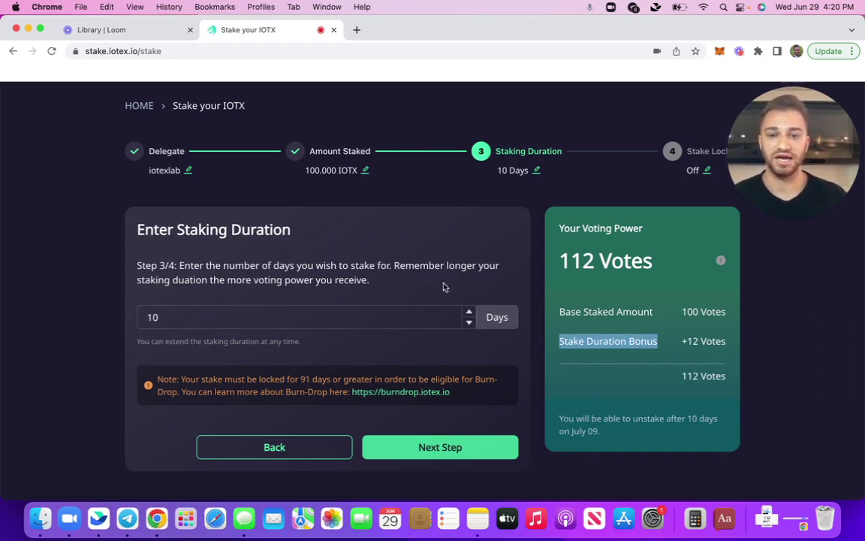
Step: Replace it with 80 days and review the +24 Votes bonus, unstake date and 91-day Burn-Drop note
{"action": "triple_click", "coordinate": [355, 319]}
{"action": "key", "text": "BackSpace"}
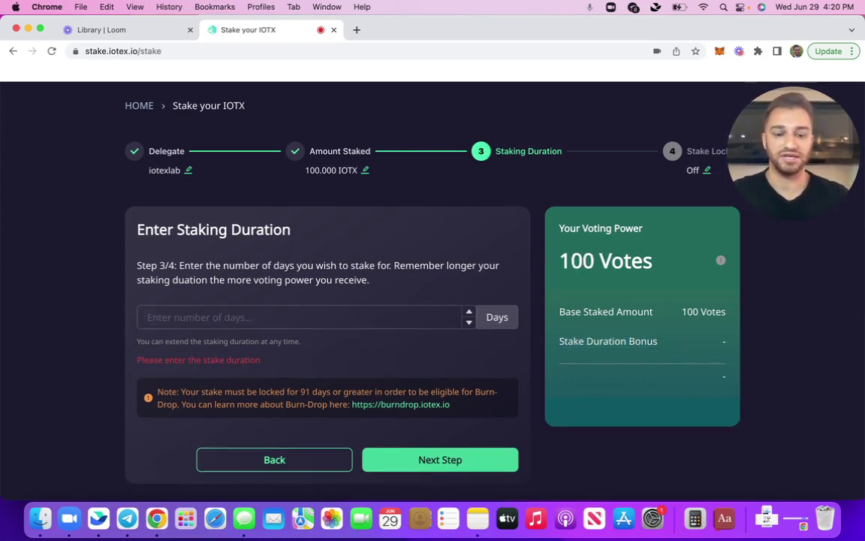
{"action": "type", "text": "80"}
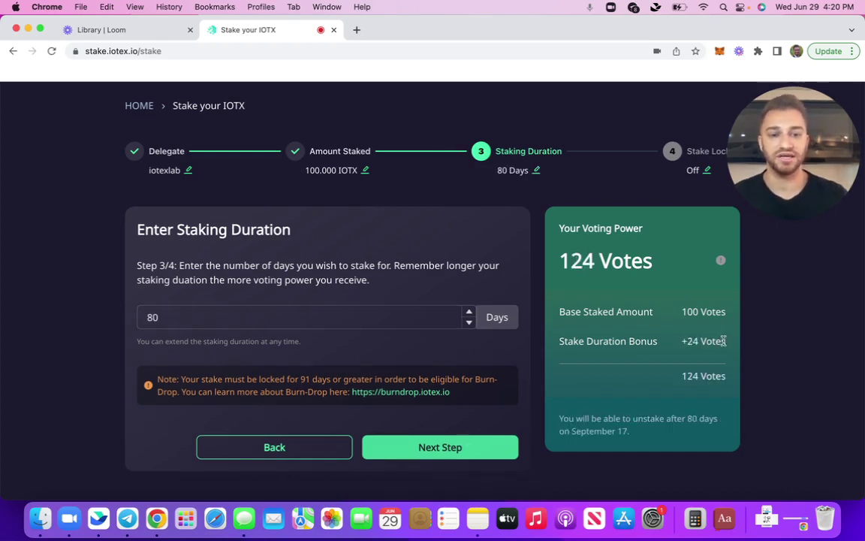
{"action": "left_click_drag", "start_coordinate": [728, 344], "coordinate": [554, 342]}
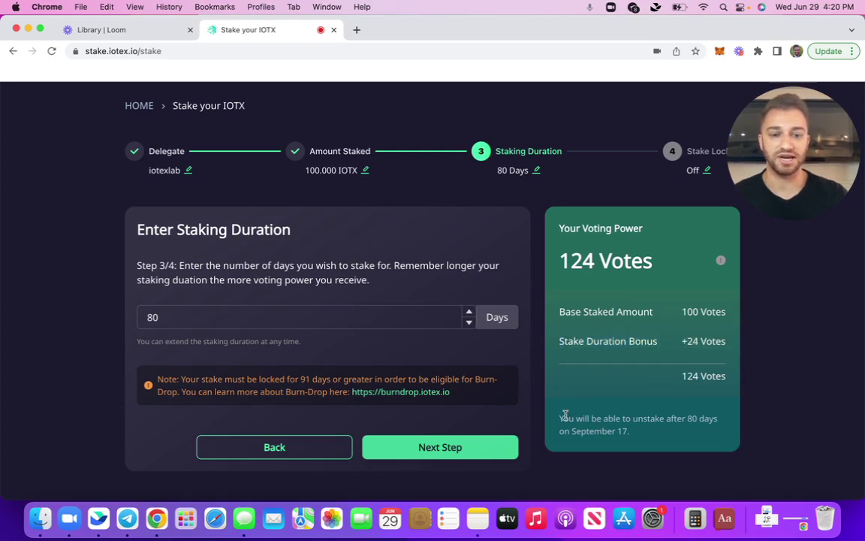
{"action": "left_click_drag", "start_coordinate": [562, 416], "coordinate": [652, 435]}
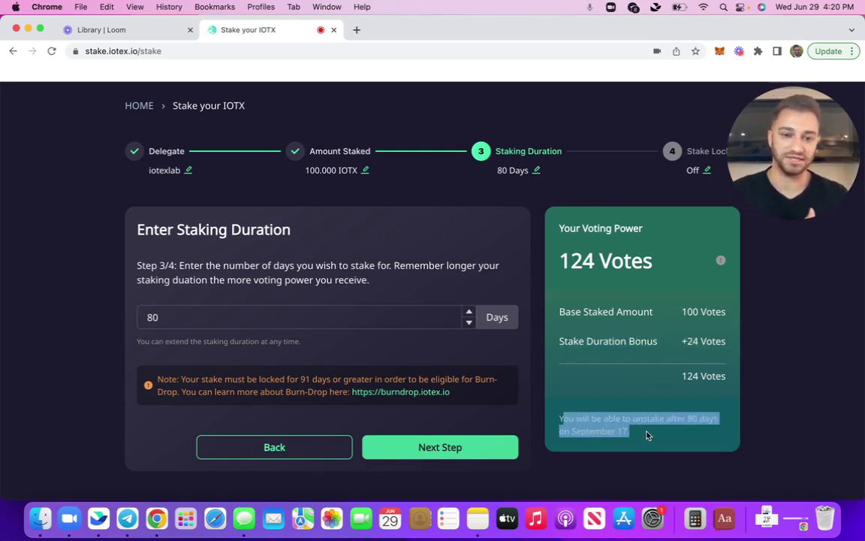
{"action": "triple_click", "coordinate": [643, 435]}
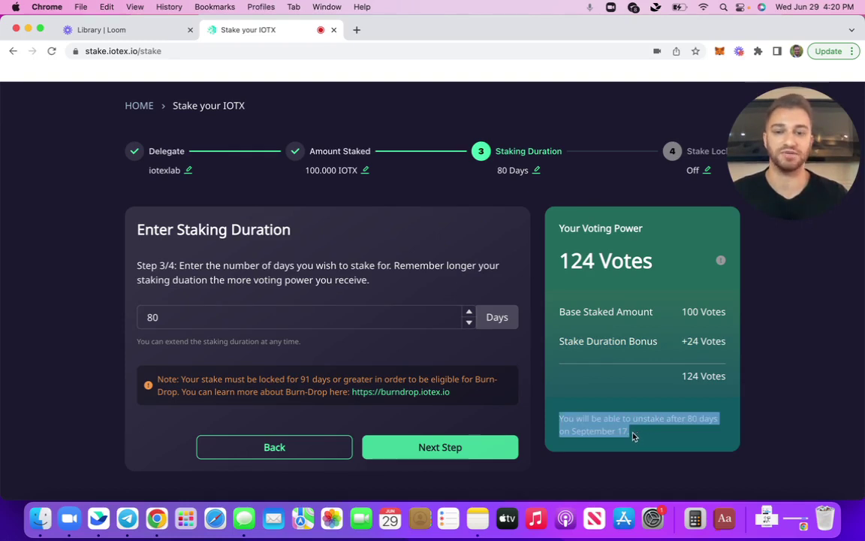
{"action": "triple_click", "coordinate": [380, 327]}
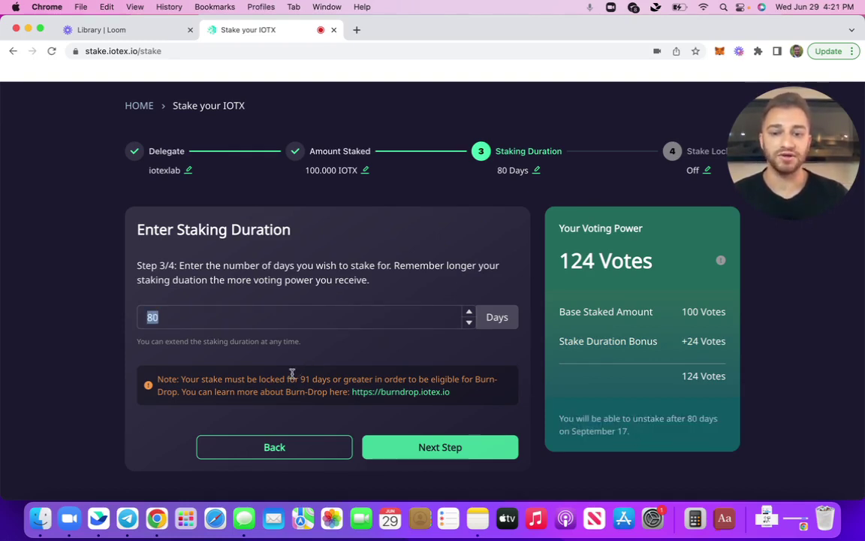
{"action": "left_click_drag", "start_coordinate": [300, 375], "coordinate": [345, 394]}
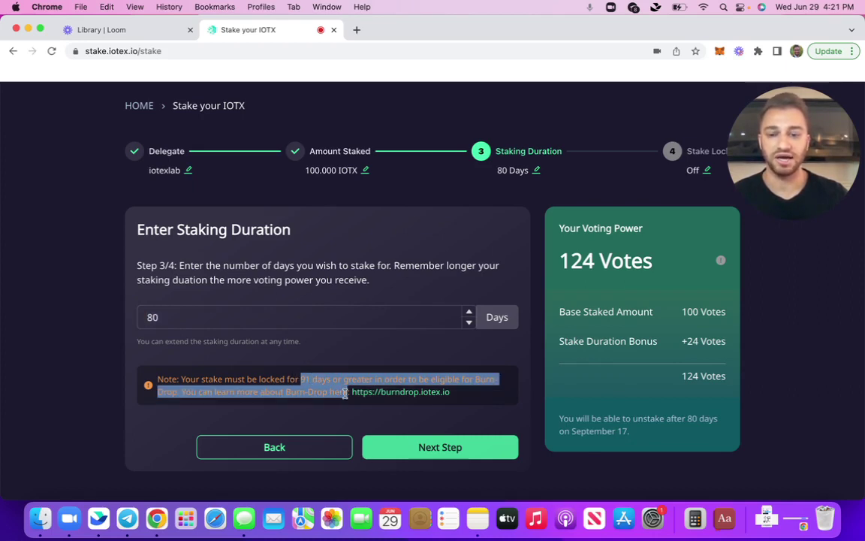
Step: Replace 80 with 91 days (unstake September 28) and continue to Set Stake Lock
{"action": "left_click", "coordinate": [322, 322]}
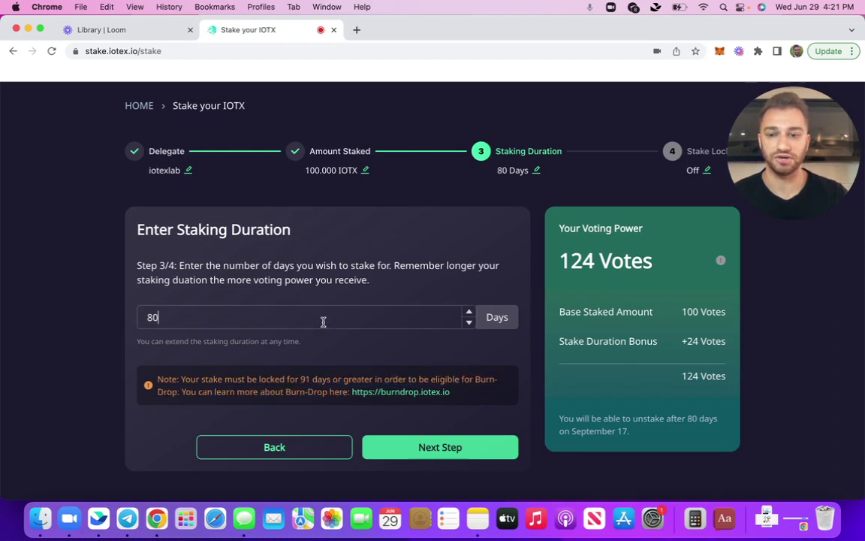
{"action": "double_click", "coordinate": [322, 322]}
{"action": "type", "text": "91"}
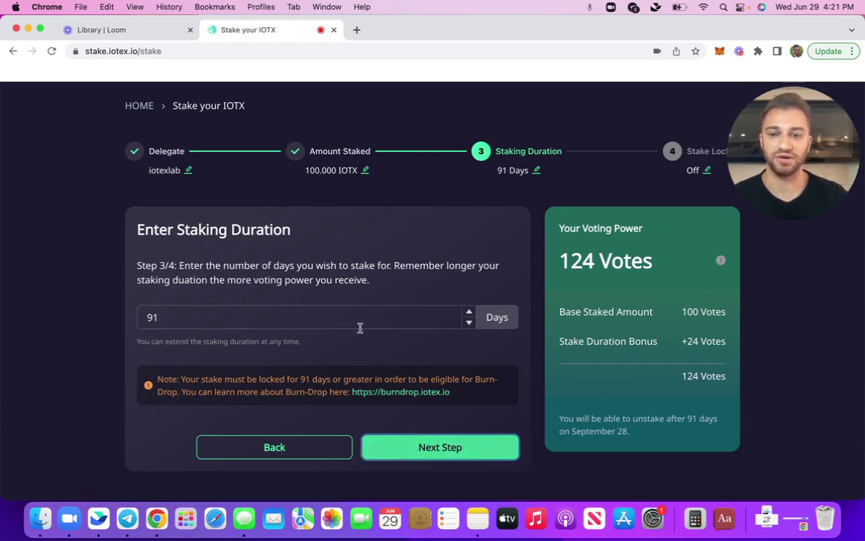
{"action": "left_click", "coordinate": [442, 449]}
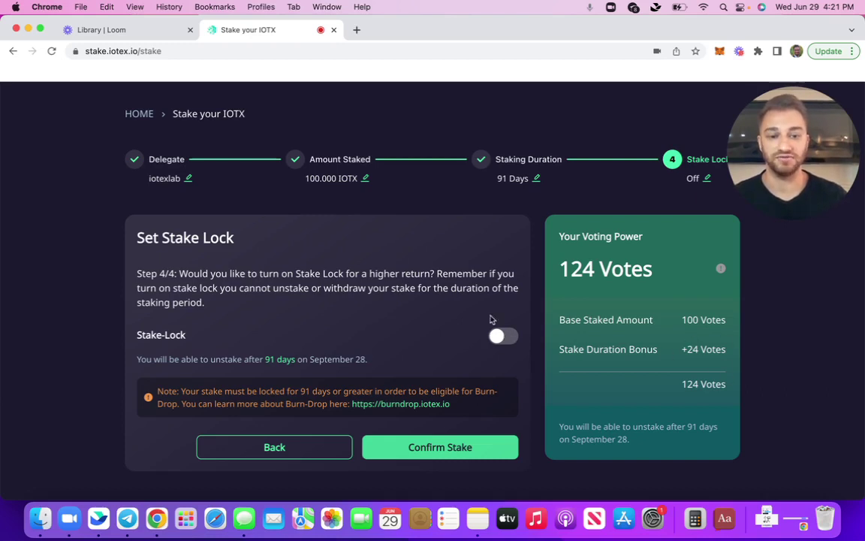
{"action": "left_click", "coordinate": [509, 338]}
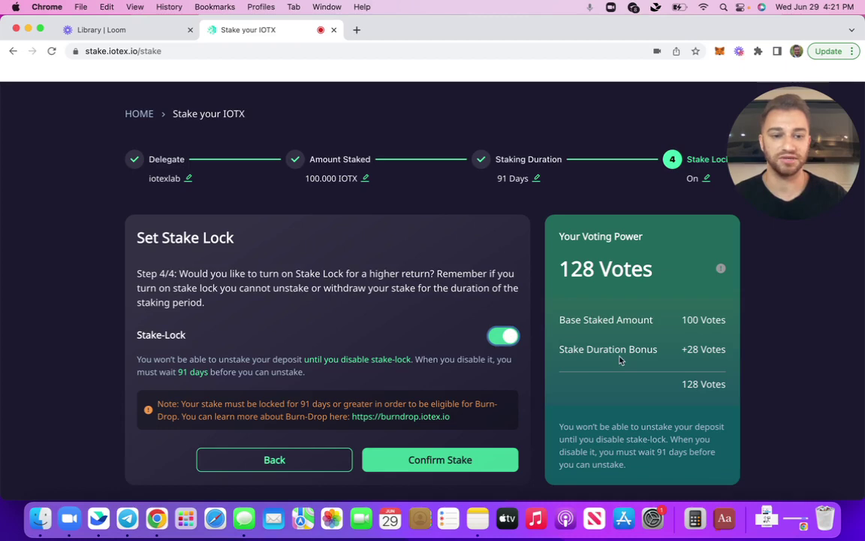
{"action": "left_click", "coordinate": [508, 338]}
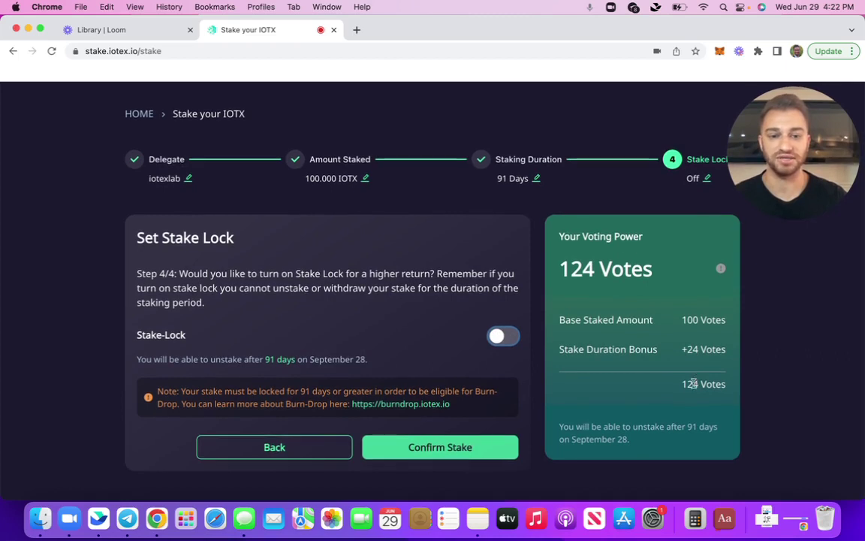
{"action": "left_click", "coordinate": [503, 337]}
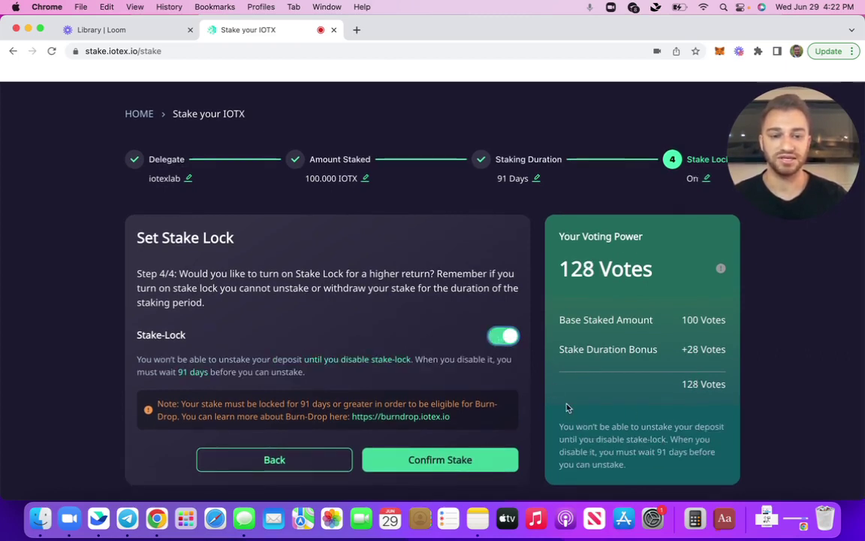
{"action": "left_click_drag", "start_coordinate": [559, 425], "coordinate": [666, 443]}
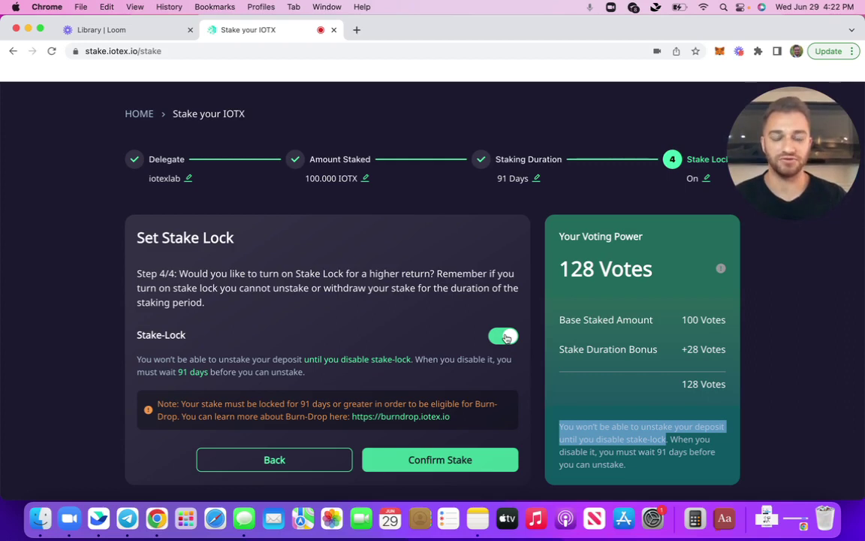
{"action": "left_click", "coordinate": [359, 360]}
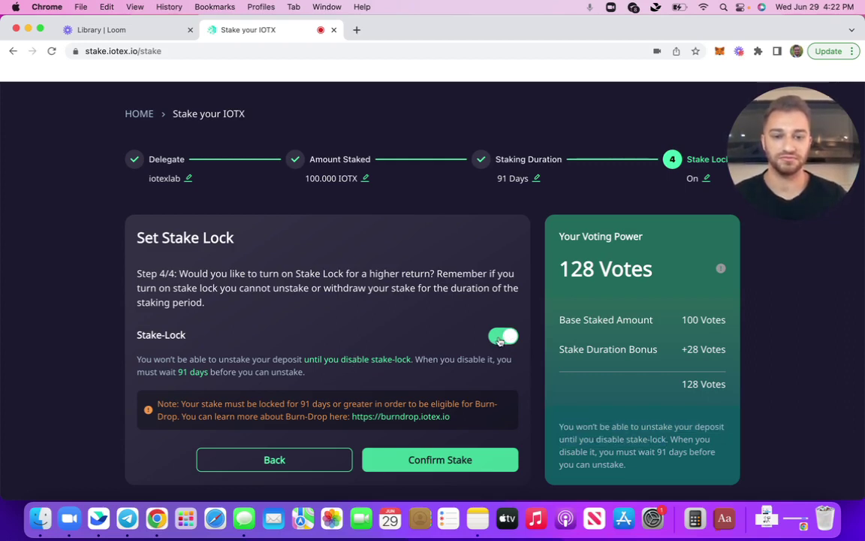
{"action": "left_click", "coordinate": [501, 338]}
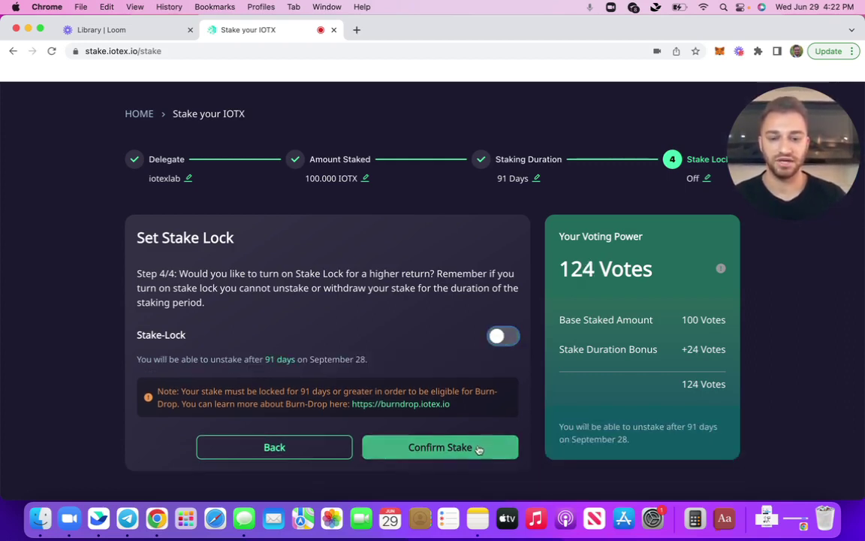